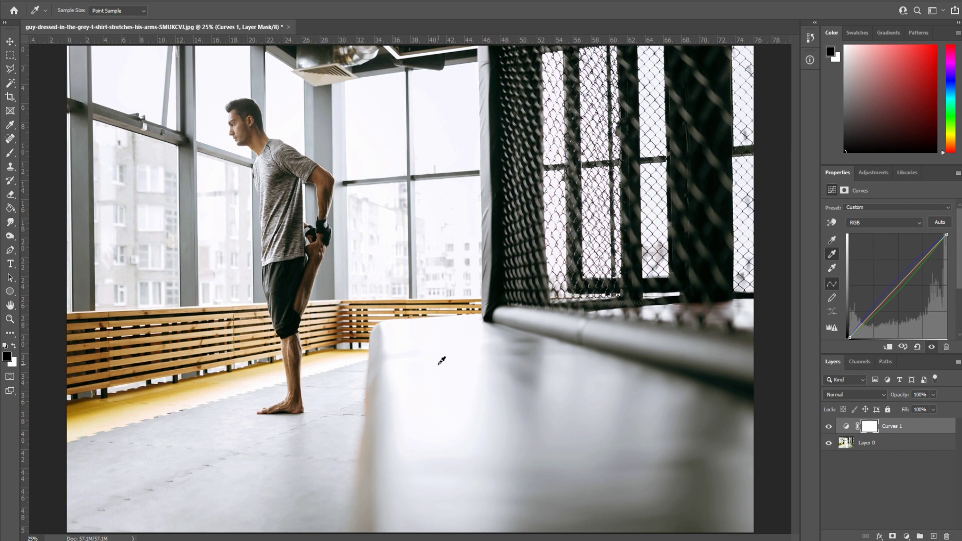
Undo the Curves gray-point correction to start over from the original photo
{"action": "key", "text": "ctrl+z"}
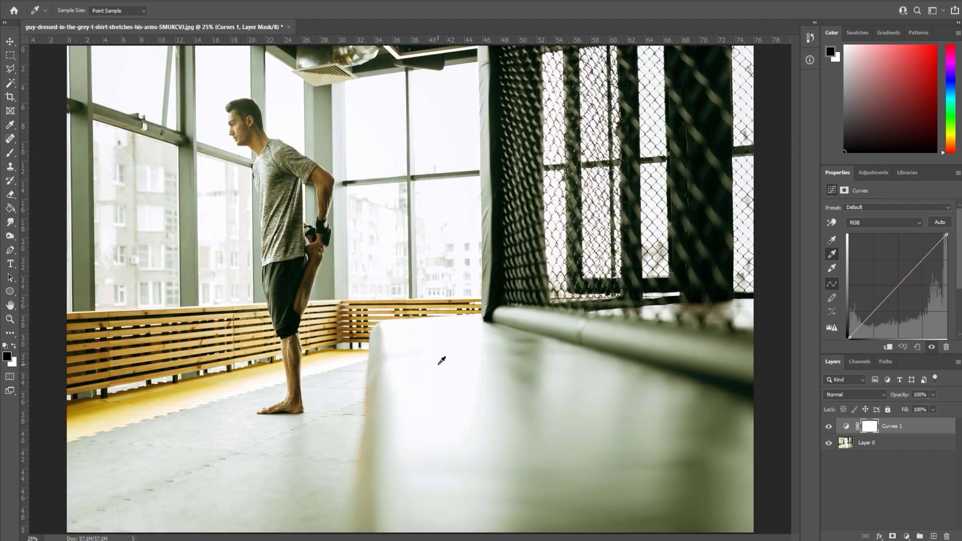
{"action": "left_click", "coordinate": [254, 311]}
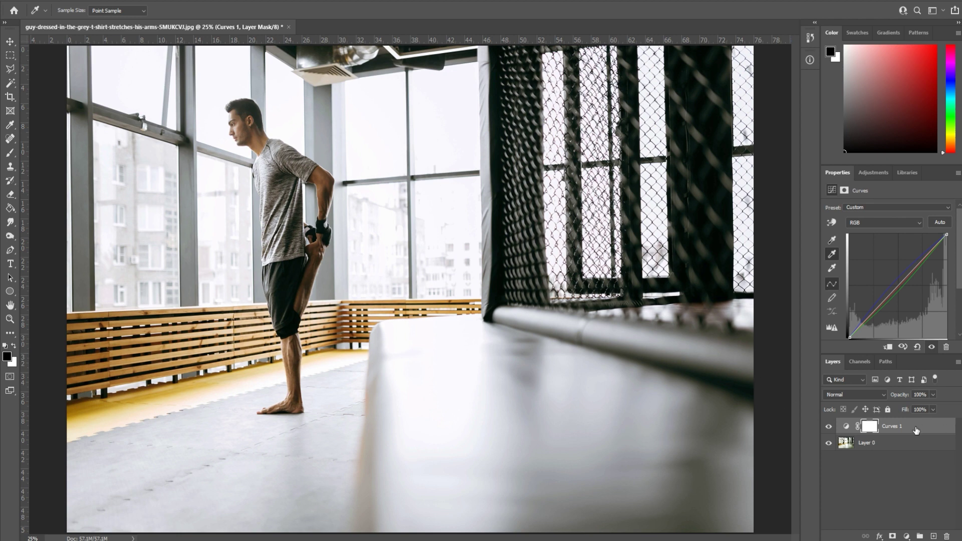
{"action": "key", "text": "ctrl+z"}
{"action": "key", "text": "ctrl+z"}
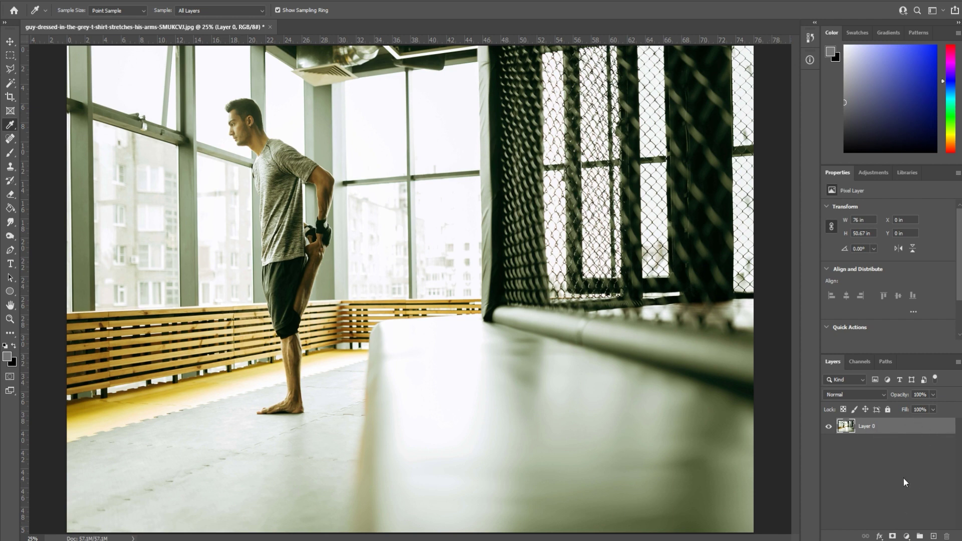
Add a new Layer 1 above the photo and fill it with 50% Gray
{"action": "left_click", "coordinate": [933, 537]}
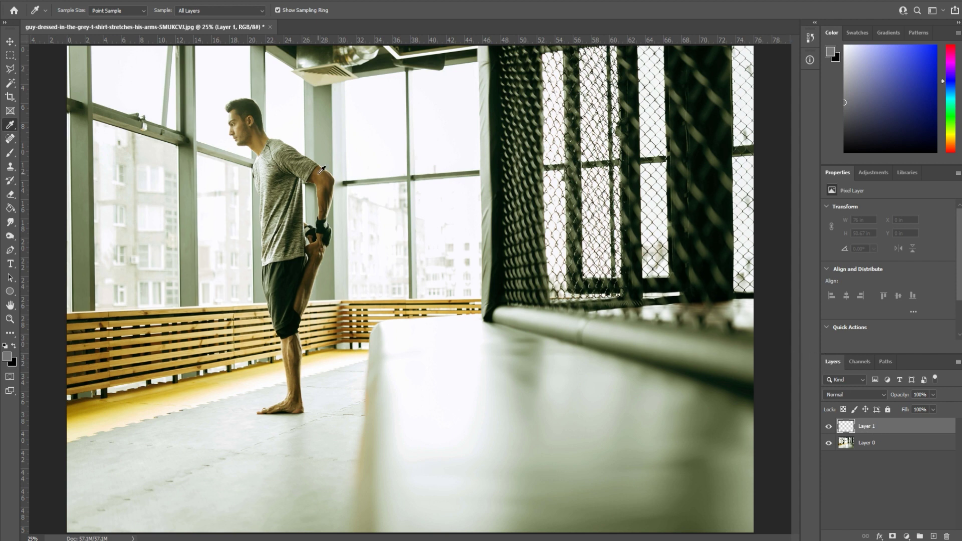
{"action": "left_click", "coordinate": [56, 0]}
{"action": "mouse_move", "coordinate": [36, 0]}
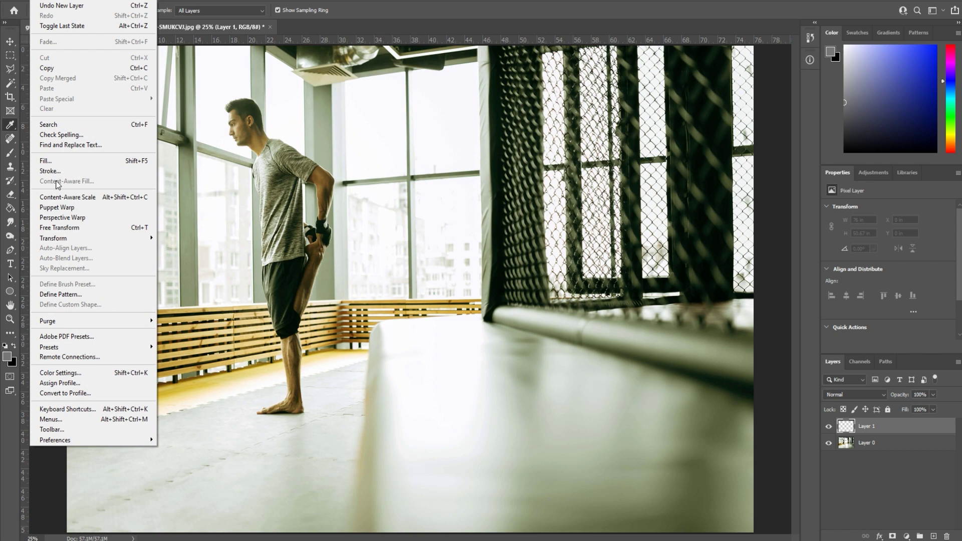
{"action": "left_click", "coordinate": [53, 159]}
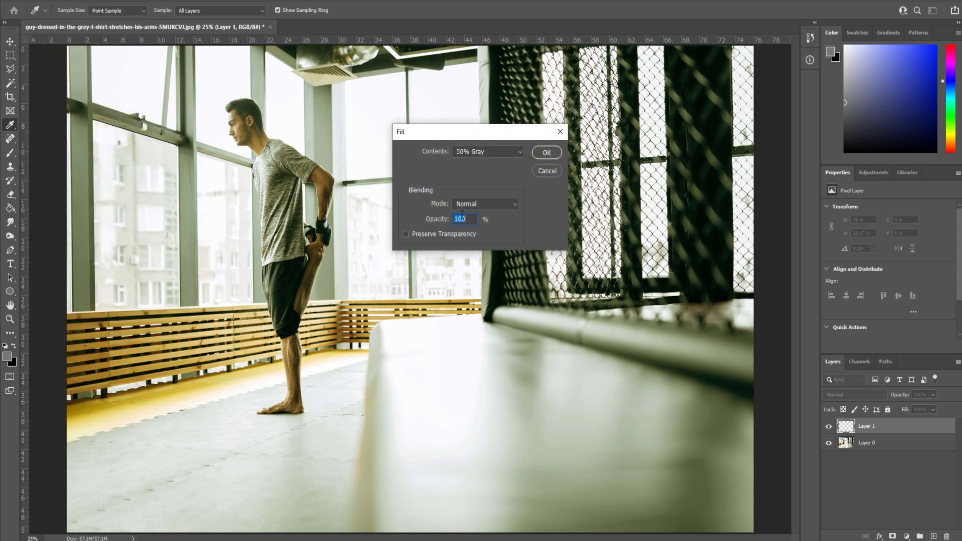
{"action": "left_click", "coordinate": [546, 152]}
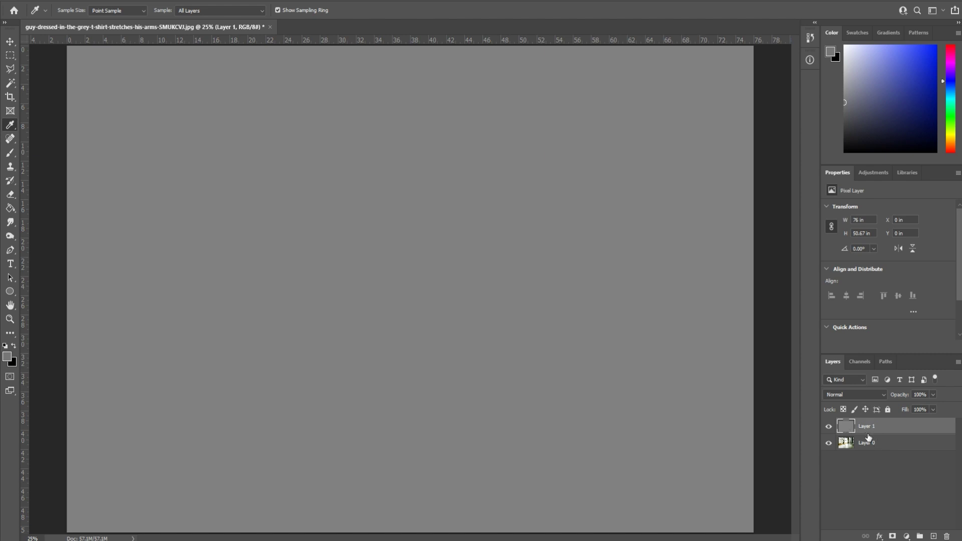
Set Layer 1's blend mode to Difference and bring up the Adjustments panel
{"action": "left_click", "coordinate": [858, 394]}
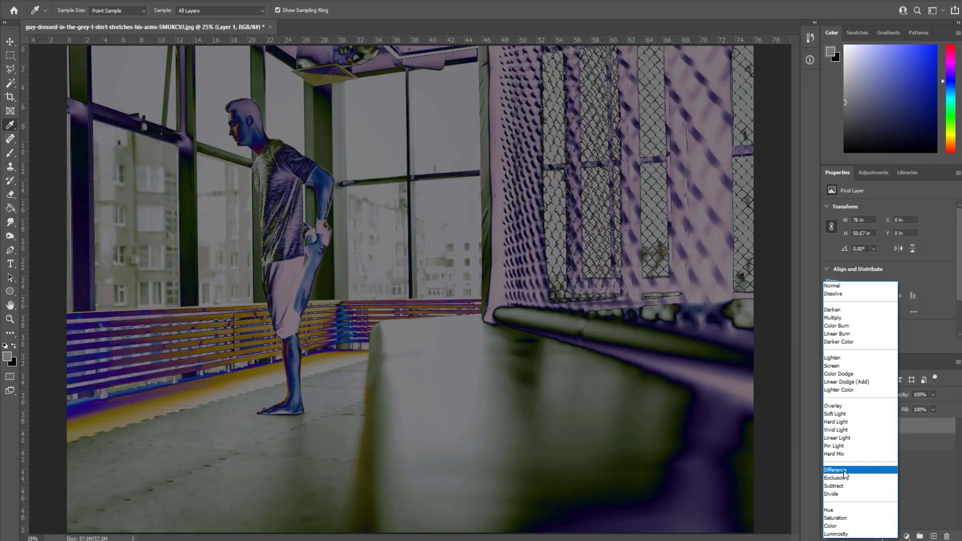
{"action": "left_click", "coordinate": [845, 471]}
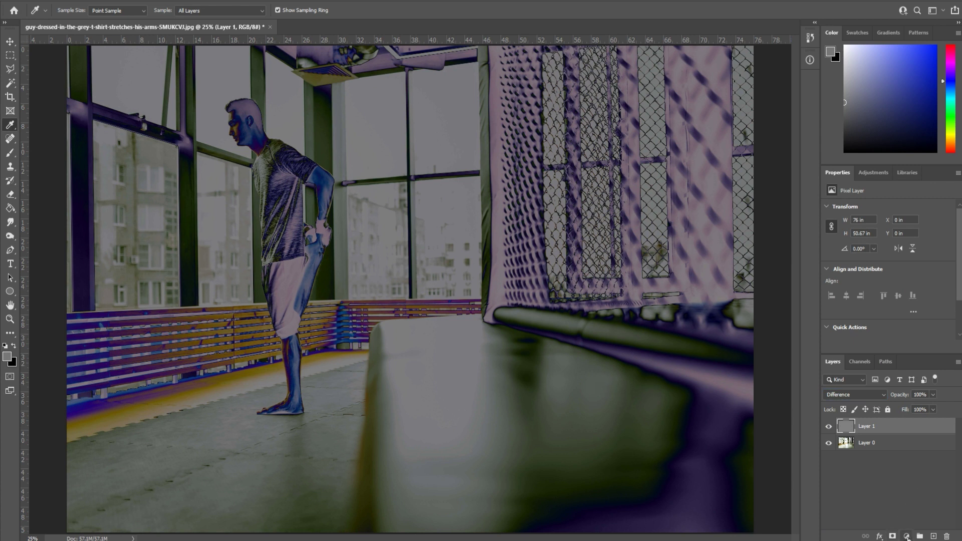
{"action": "left_click", "coordinate": [907, 536]}
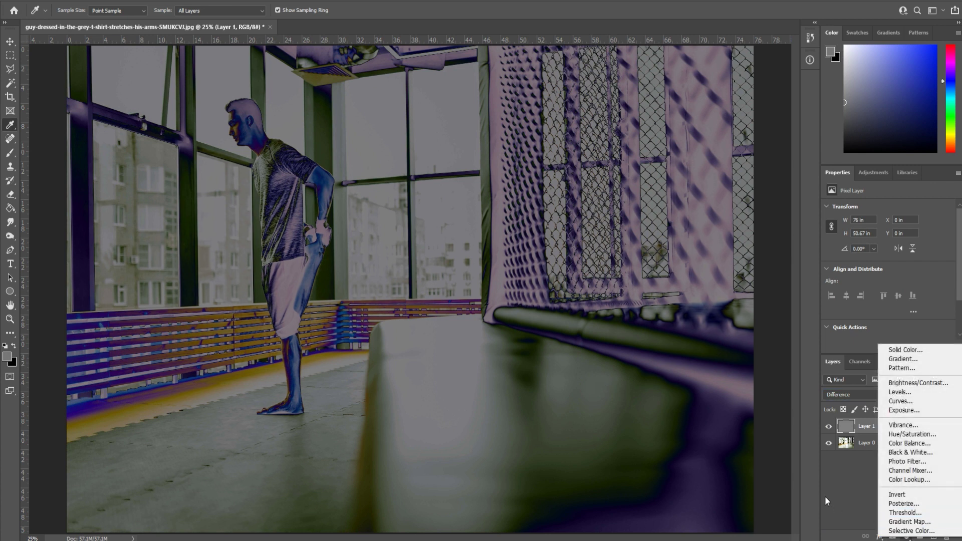
{"action": "left_click", "coordinate": [912, 538]}
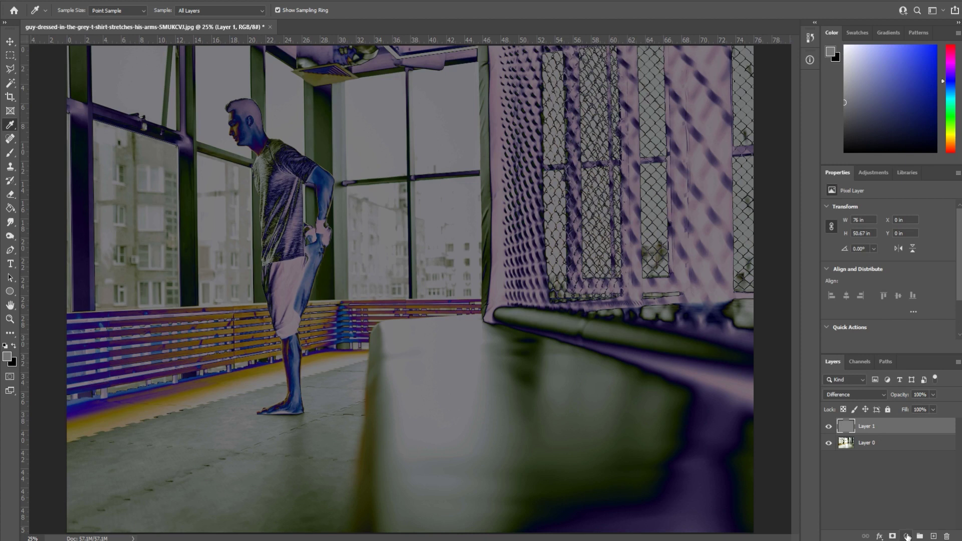
{"action": "left_click", "coordinate": [871, 173]}
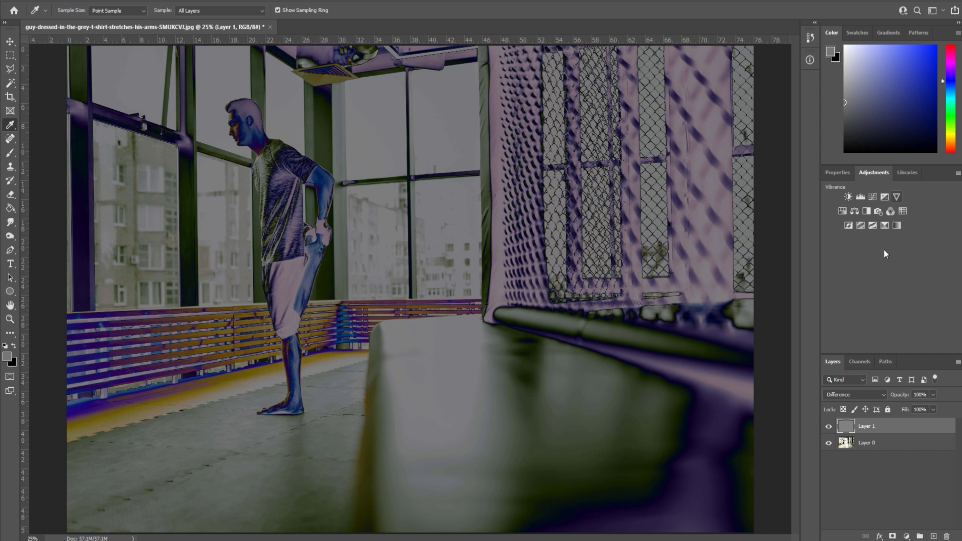
Add a Threshold adjustment layer and set its Threshold Level to 10
{"action": "left_click", "coordinate": [906, 537]}
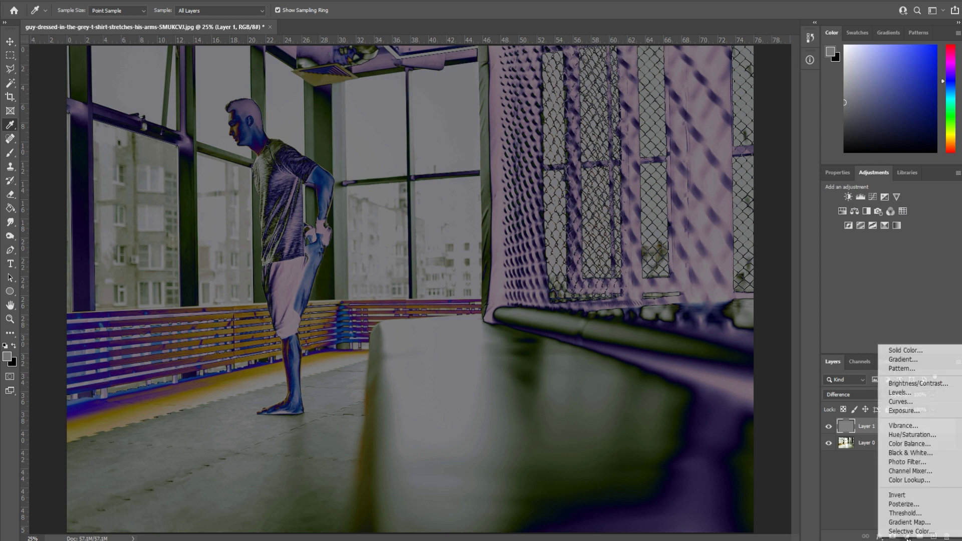
{"action": "left_click", "coordinate": [905, 513]}
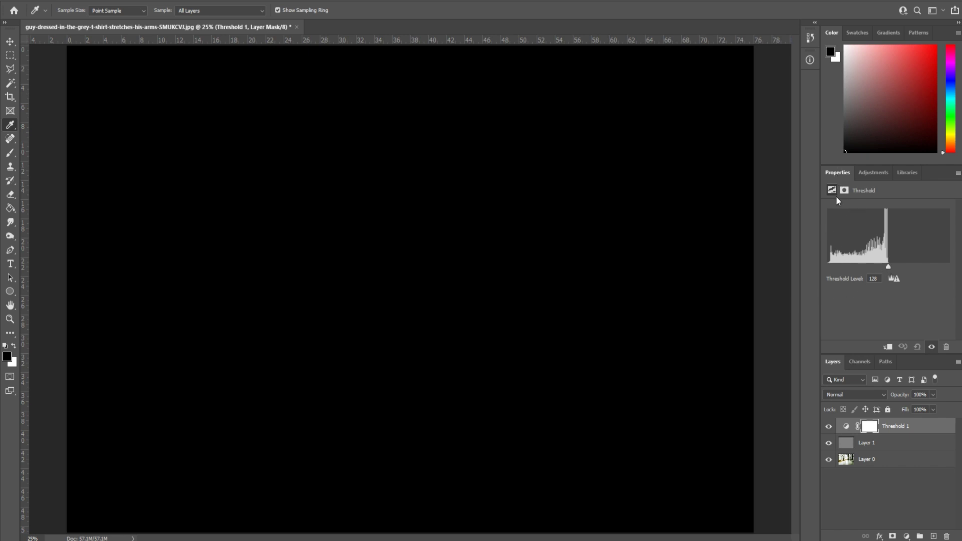
{"action": "left_click_drag", "start_coordinate": [889, 268], "coordinate": [831, 269]}
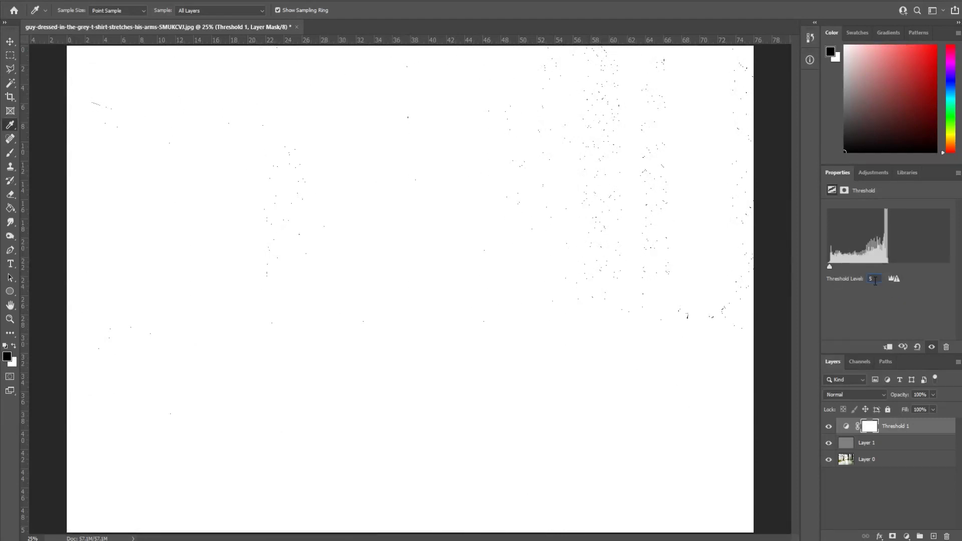
{"action": "key", "text": "Up"}
{"action": "key", "text": "Up"}
{"action": "key", "text": "Up"}
{"action": "key", "text": "Up"}
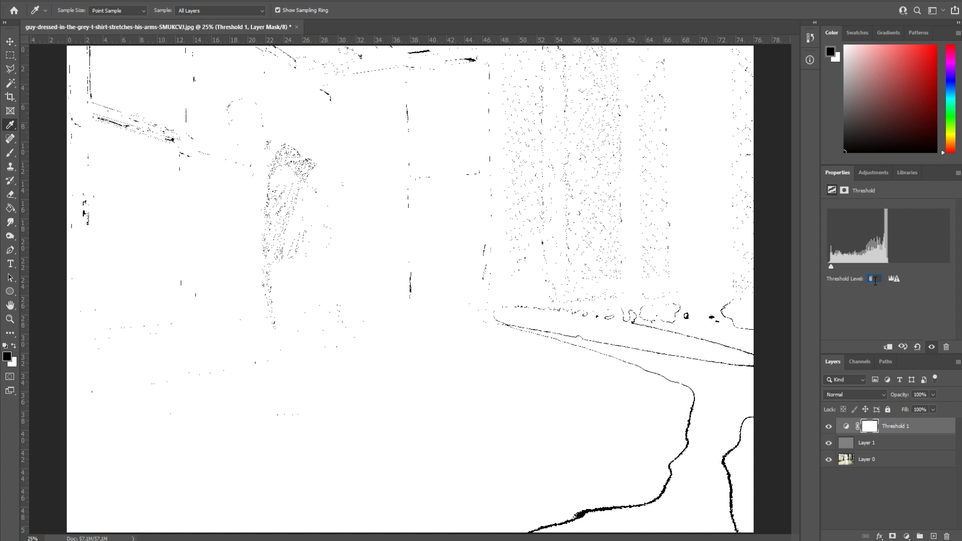
{"action": "key", "text": "Up"}
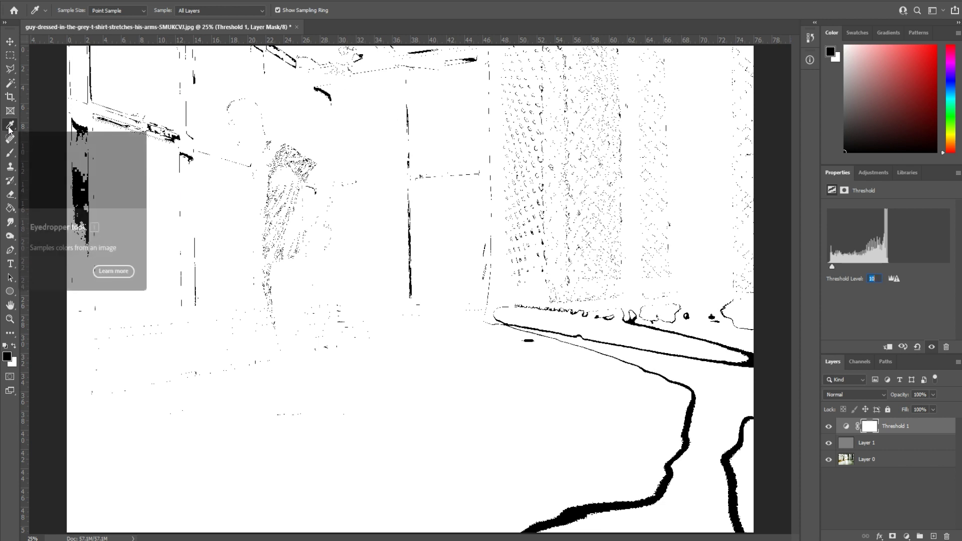
Mark a black neutral spot with the Color Sampler Tool and show its Info readings (R11 G1 B36)
{"action": "right_click", "coordinate": [11, 128]}
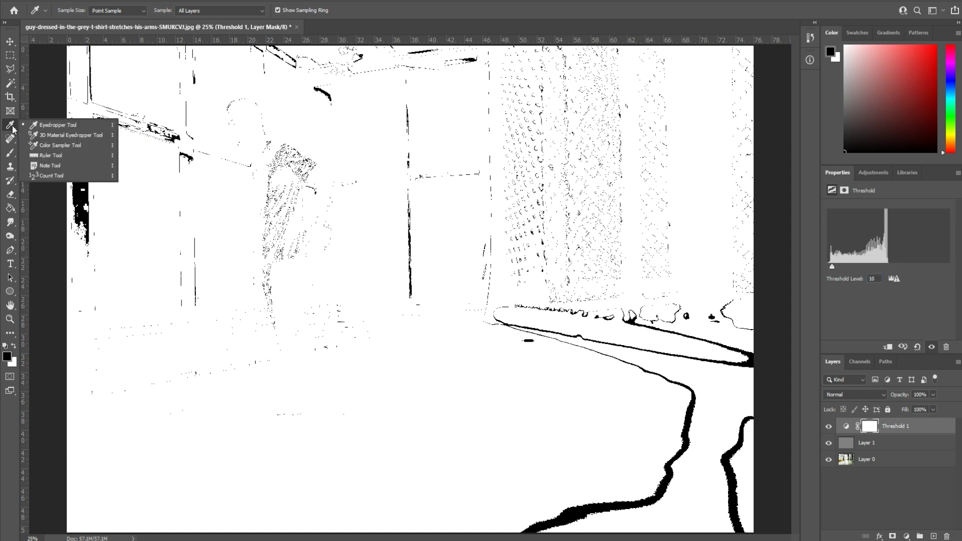
{"action": "left_click", "coordinate": [11, 128]}
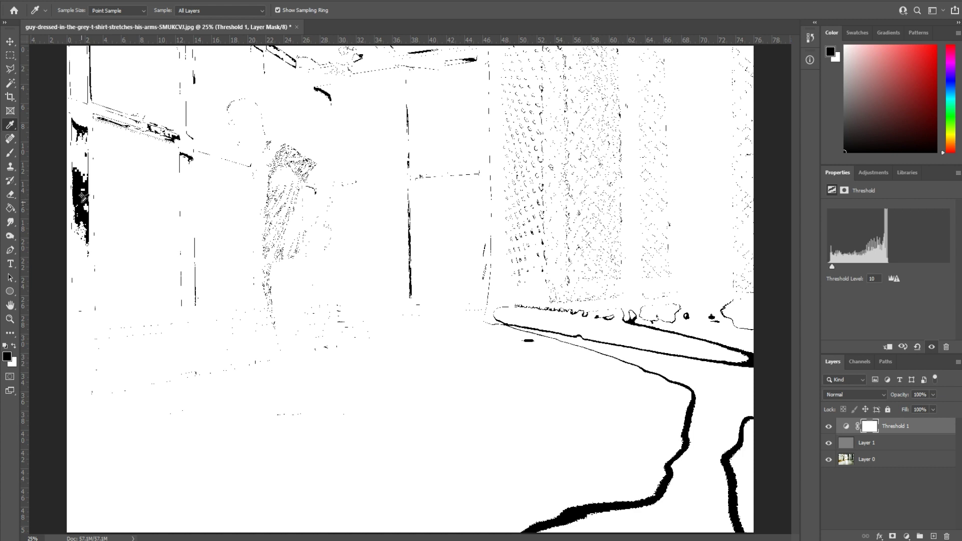
{"action": "key", "text": "F8"}
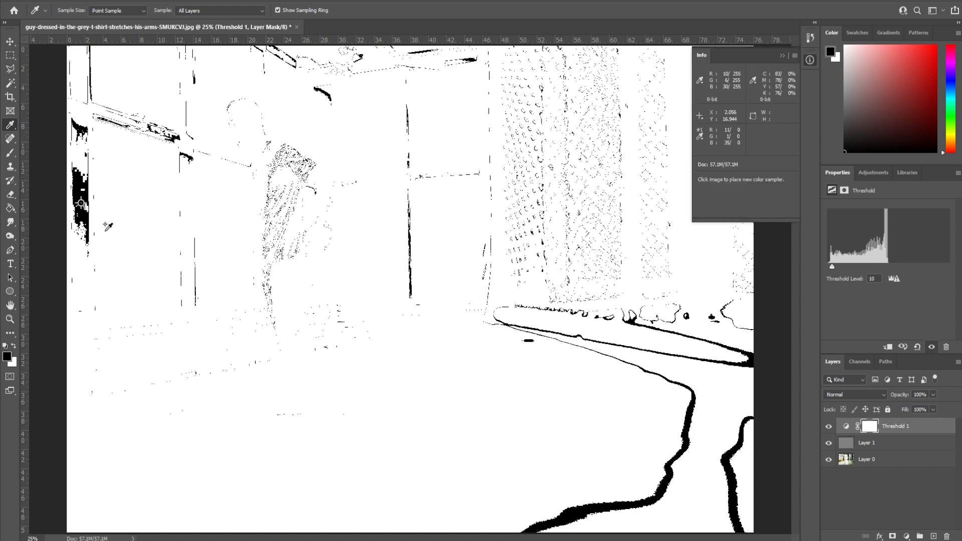
Hide Threshold 1 and Layer 1, then select the original photo Layer 0
{"action": "left_click", "coordinate": [828, 429]}
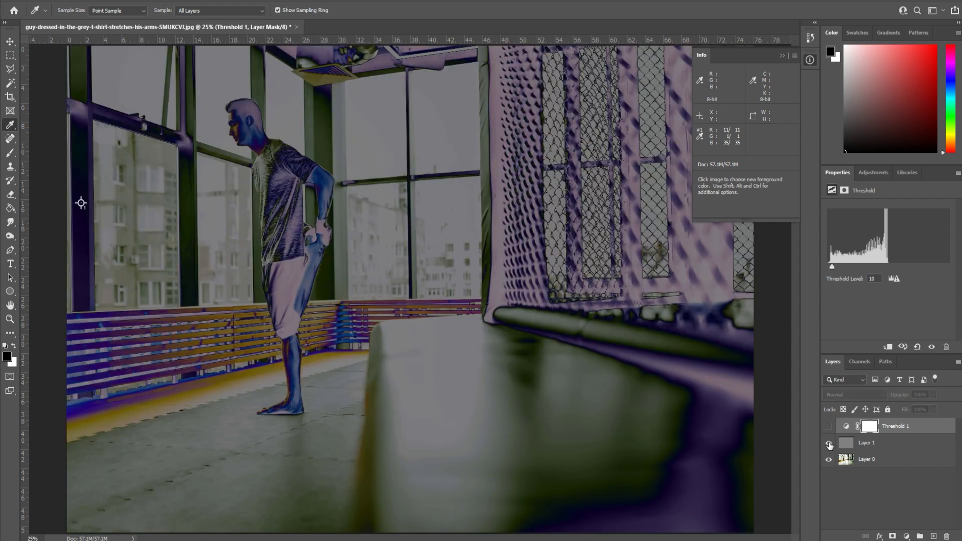
{"action": "left_click", "coordinate": [828, 444]}
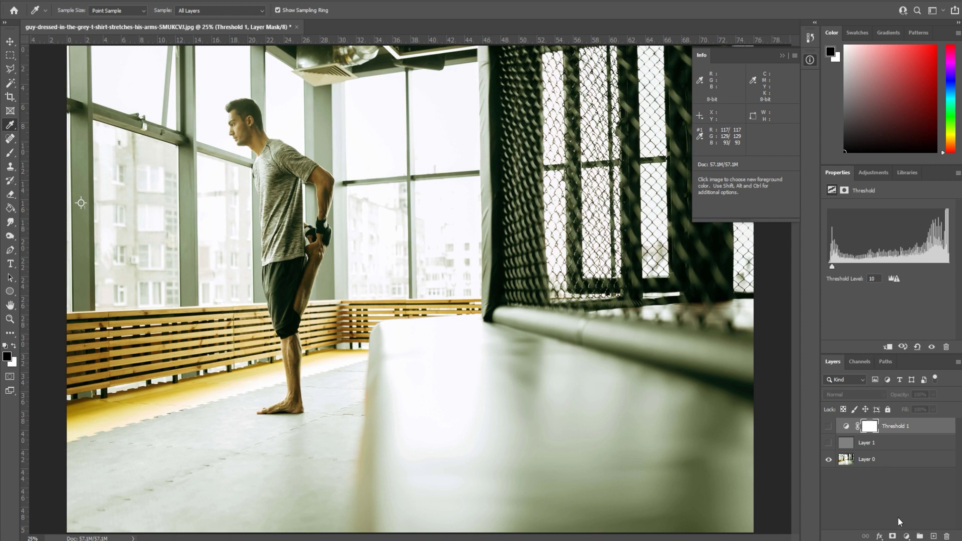
{"action": "left_click", "coordinate": [885, 463]}
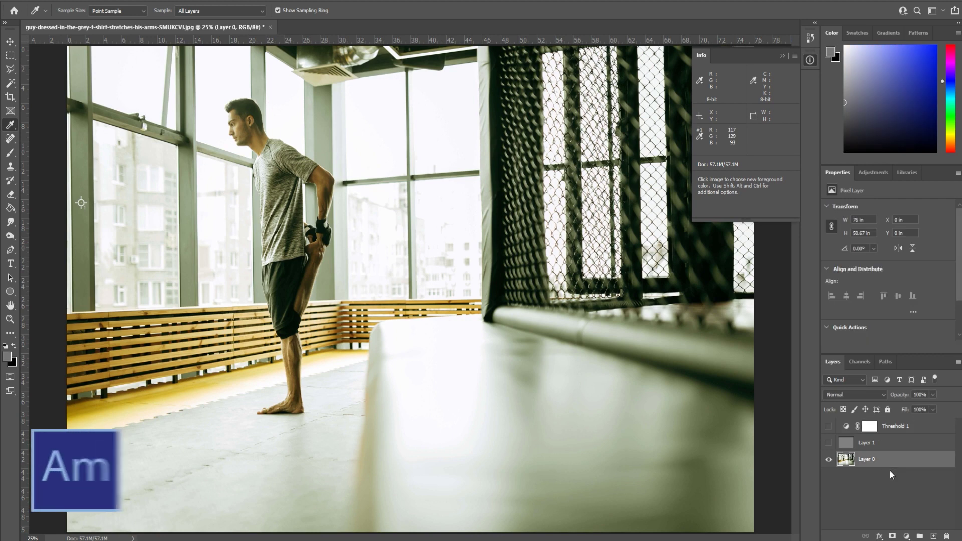
Add a Curves 1 layer and set the sampled spot as its gray point
{"action": "left_click", "coordinate": [906, 536]}
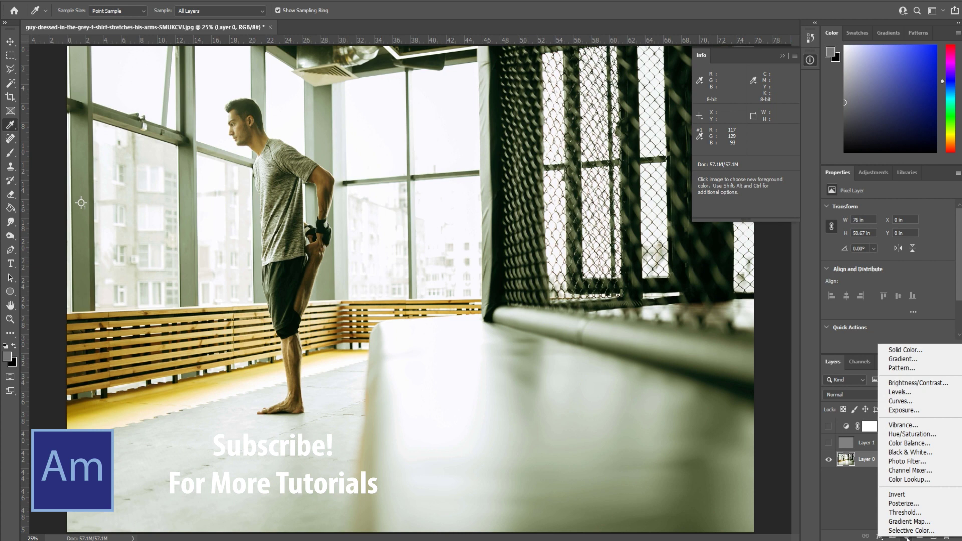
{"action": "left_click", "coordinate": [901, 401]}
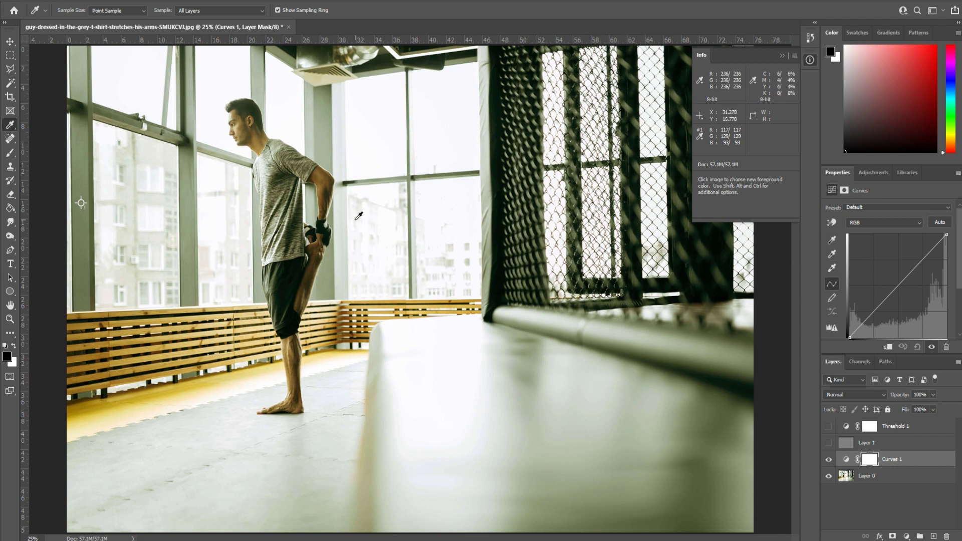
{"action": "left_click", "coordinate": [832, 255]}
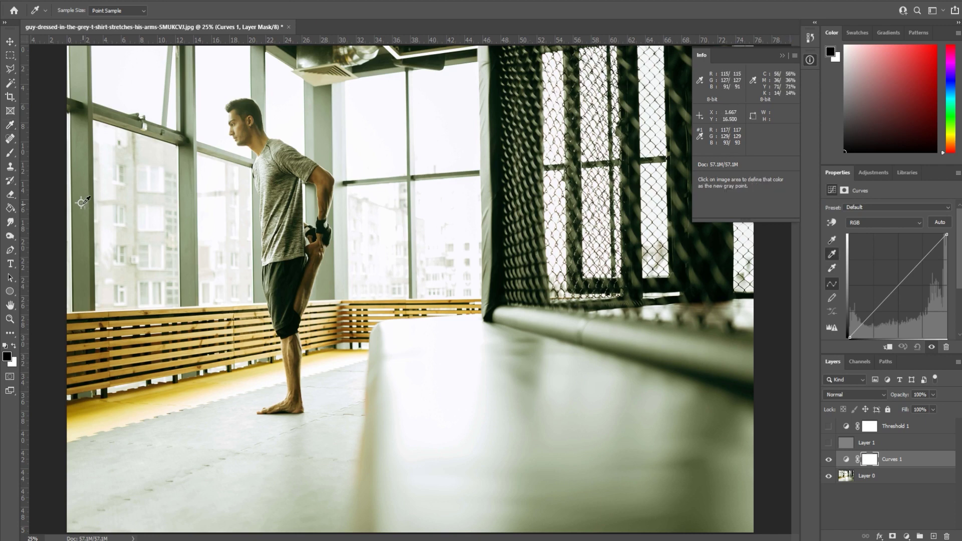
{"action": "left_click", "coordinate": [82, 202]}
{"action": "left_click", "coordinate": [782, 57]}
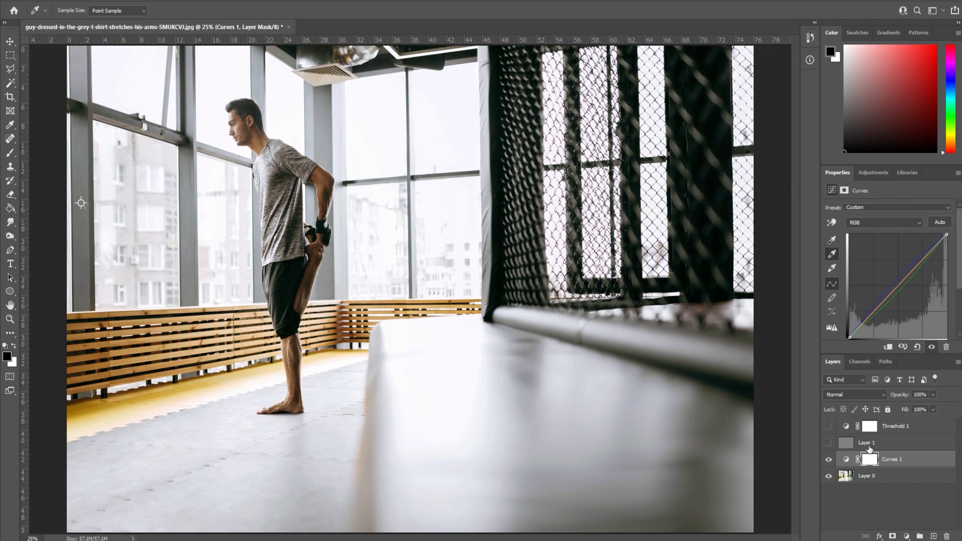